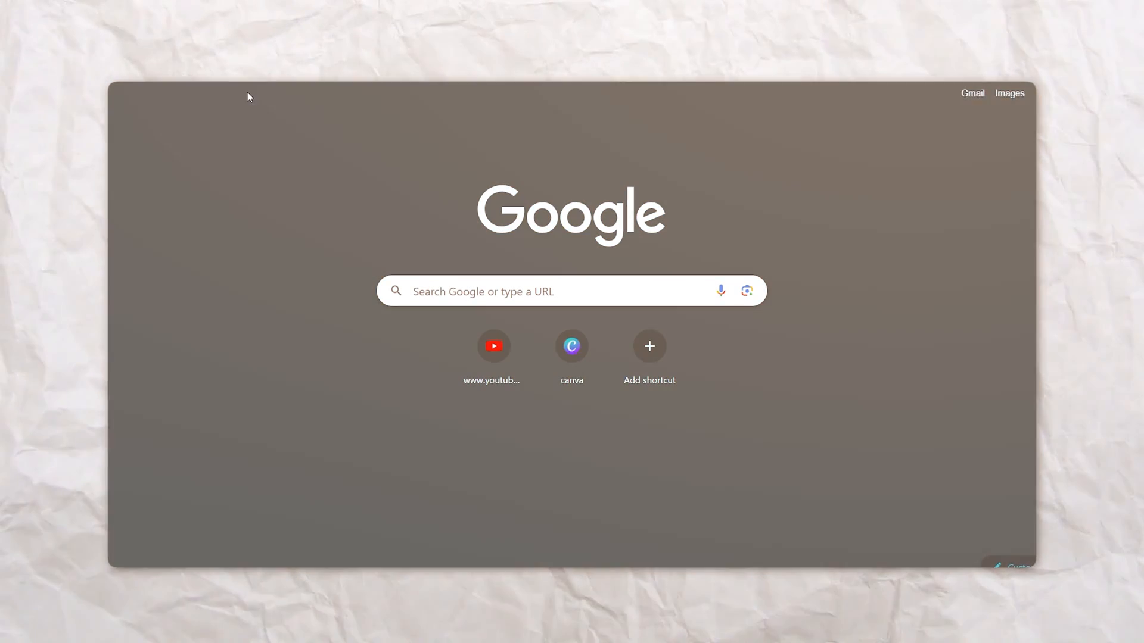
{"action": "type", "text": "ny.h"}
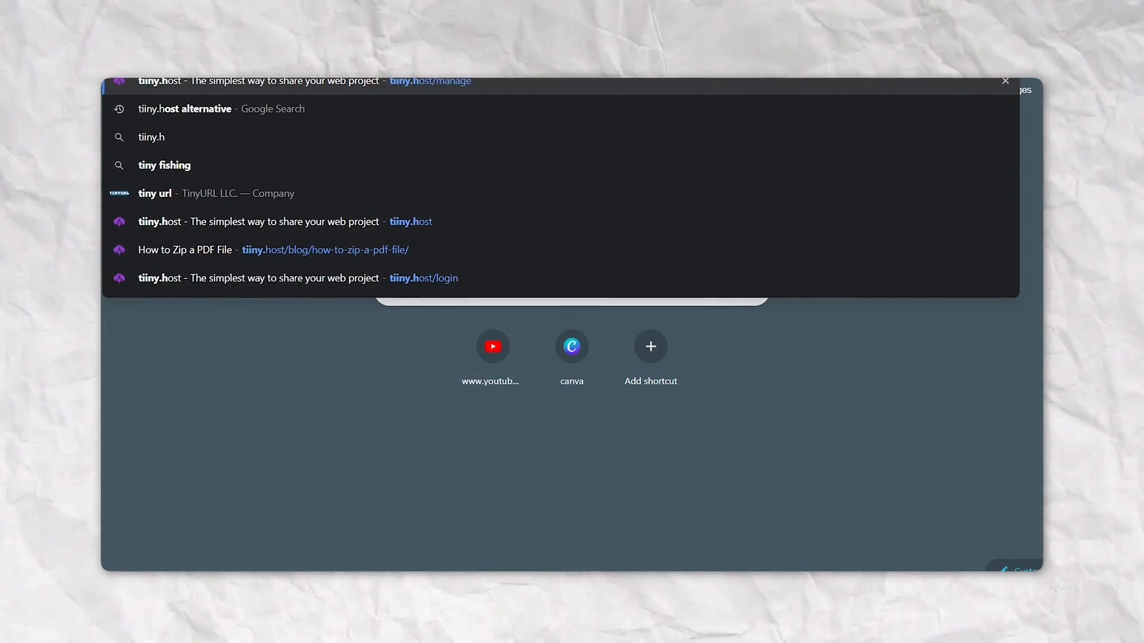
{"action": "type", "text": "ost"}
Step: Load tiiny.host and start a new upload with Java QB.pdf attached, ready to name the link 'java'
{"action": "key", "text": "Return"}
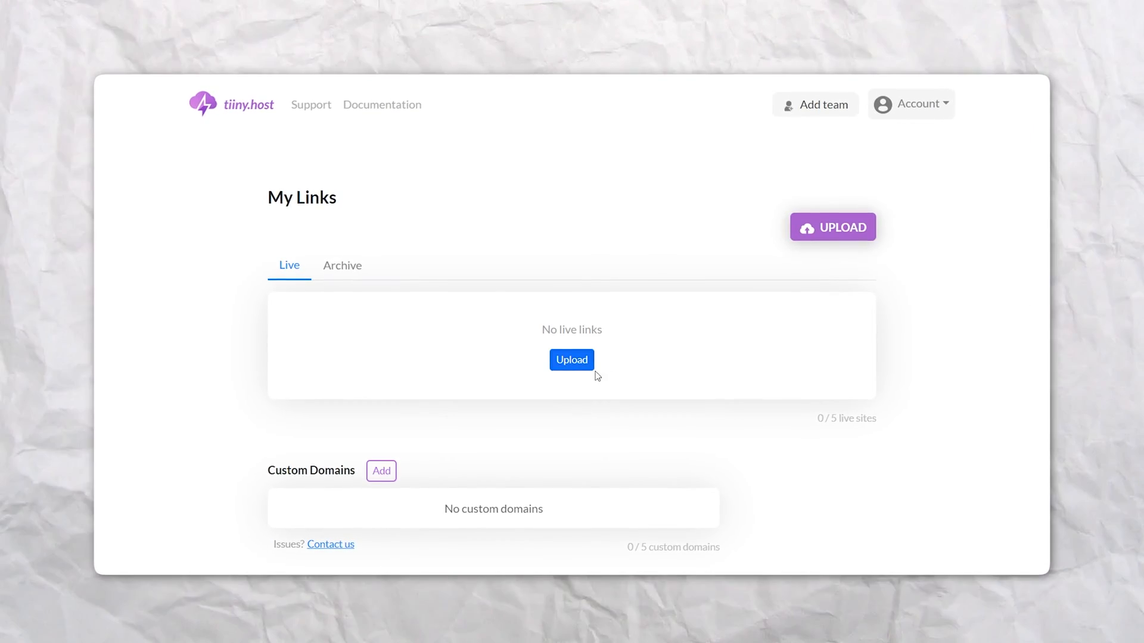
{"action": "left_click", "coordinate": [572, 359]}
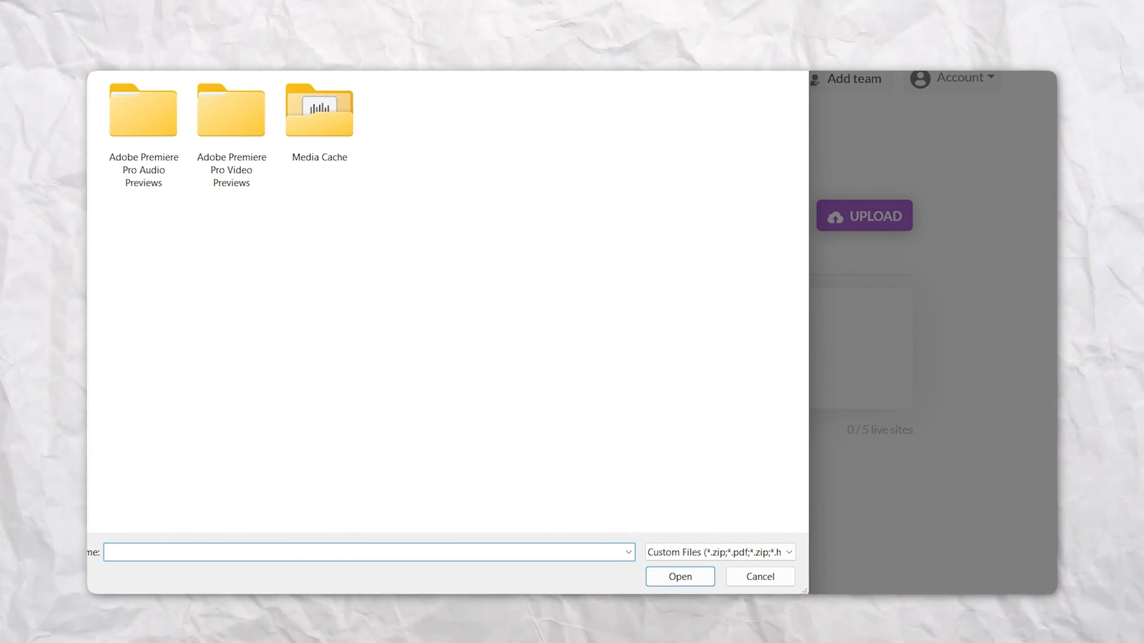
{"action": "double_click", "coordinate": [214, 370]}
{"action": "left_click", "coordinate": [418, 189]}
{"action": "type", "text": "java"}
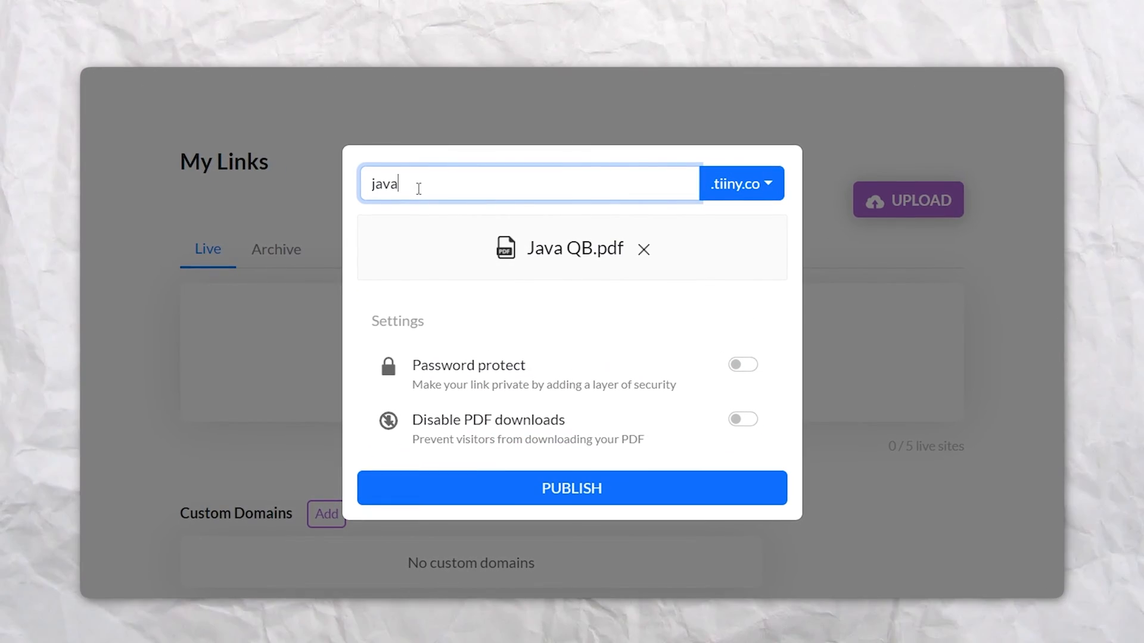
Step: Publish the PDF, disable PDF downloads, and choose Add custom domain from the domain choices
{"action": "left_click", "coordinate": [519, 490]}
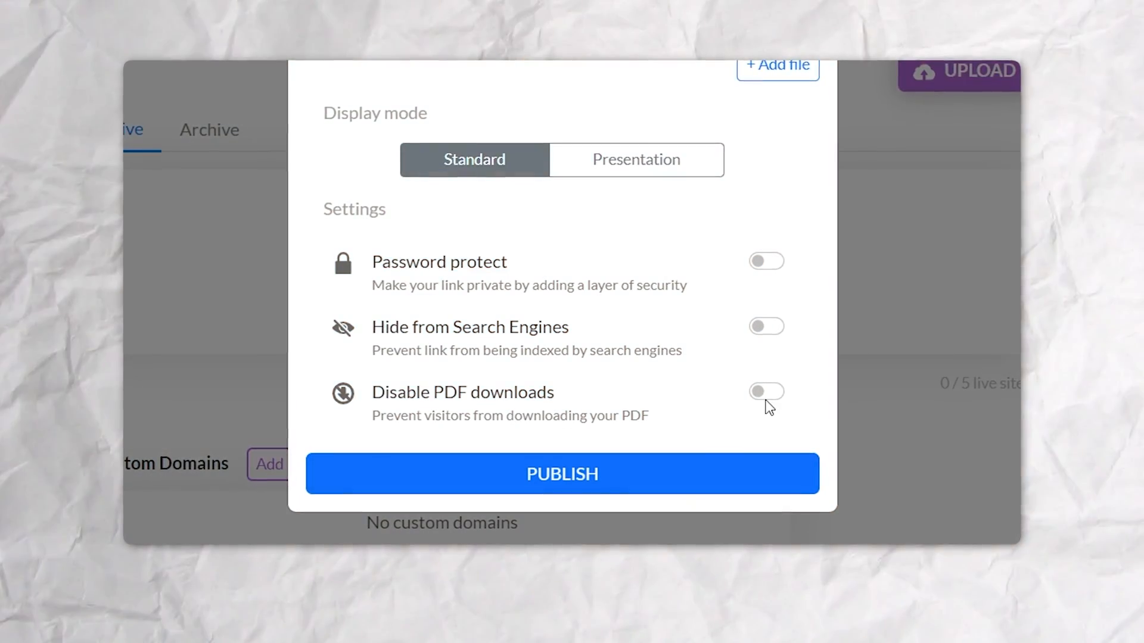
{"action": "left_click", "coordinate": [768, 396]}
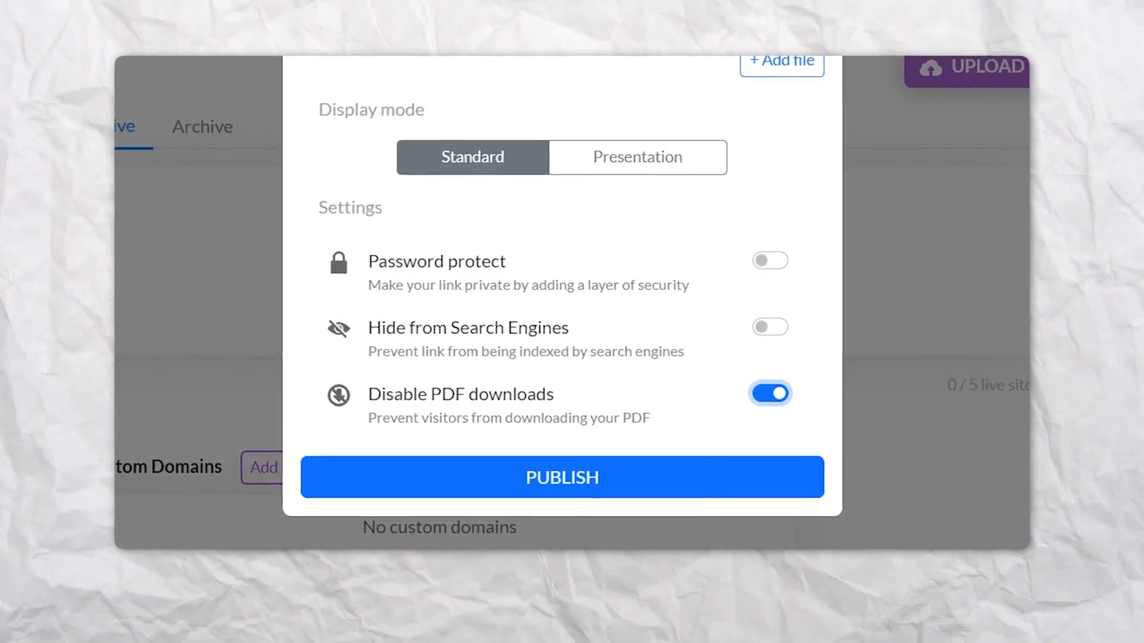
{"action": "left_click", "coordinate": [787, 180]}
{"action": "left_click", "coordinate": [786, 318]}
{"action": "type", "text": "flyer."}
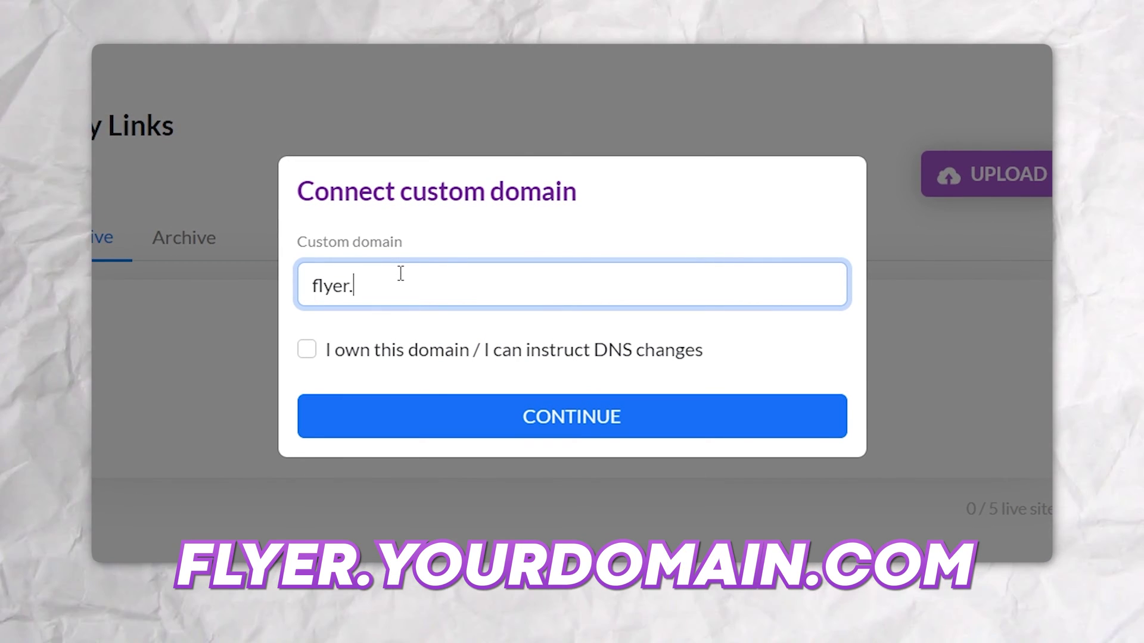
{"action": "type", "text": "mydomain"}
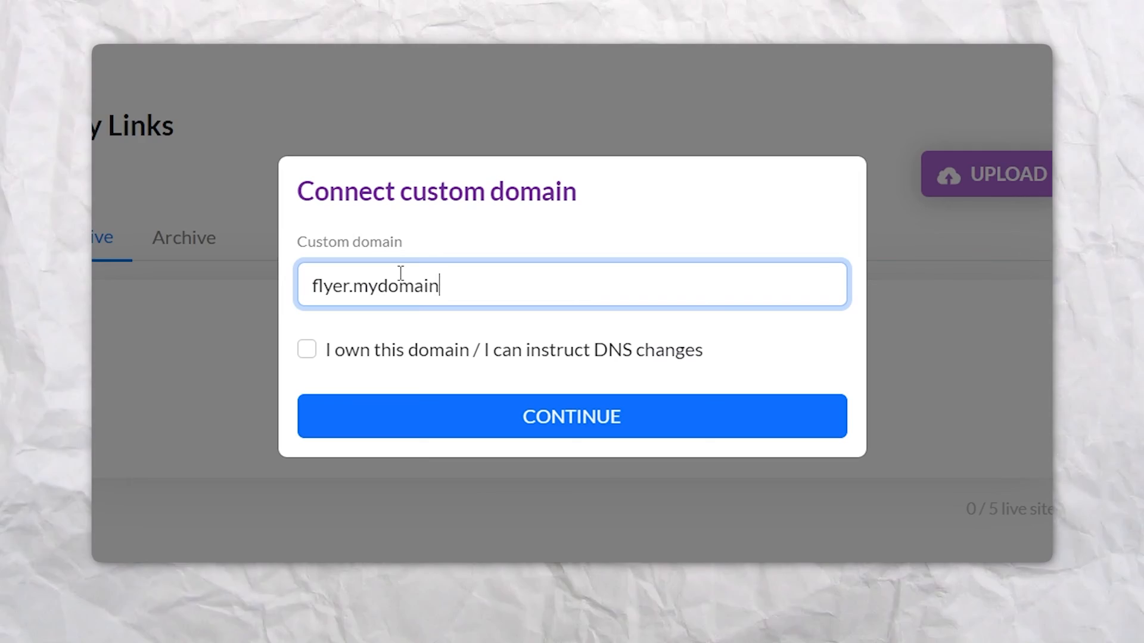